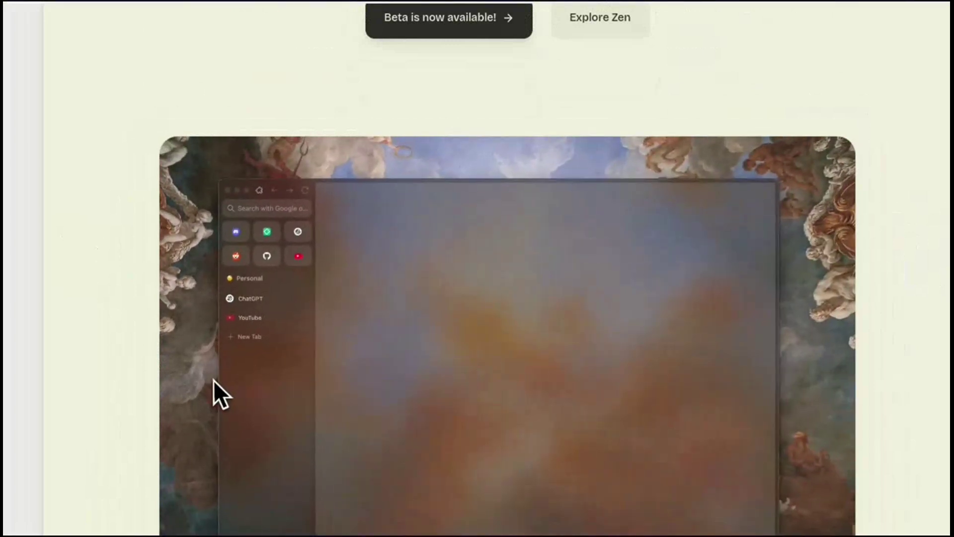
scroll(223, 418, up, 8)
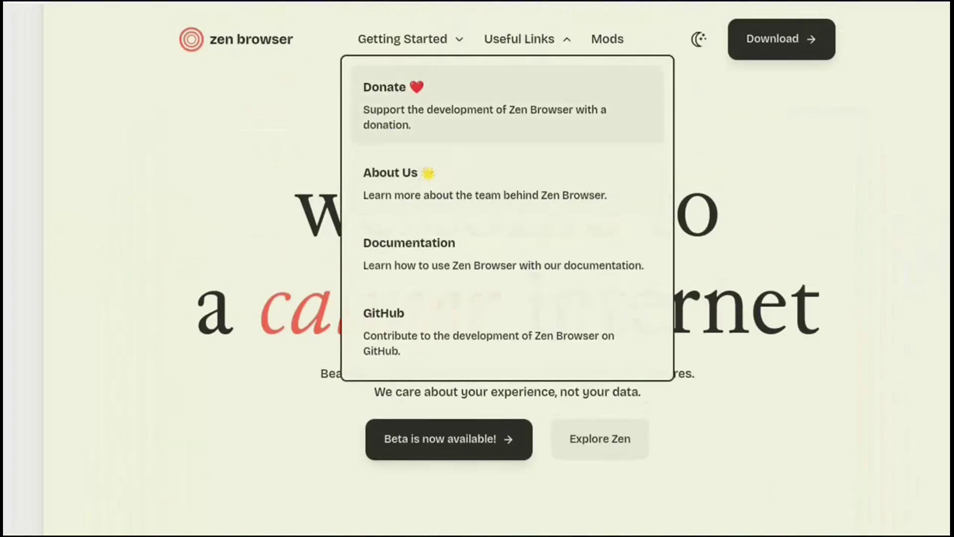
- View the About Us team page, then open a mod's detail page from the Mods gallery
click(389, 173)
scroll(477, 298, down, 5)
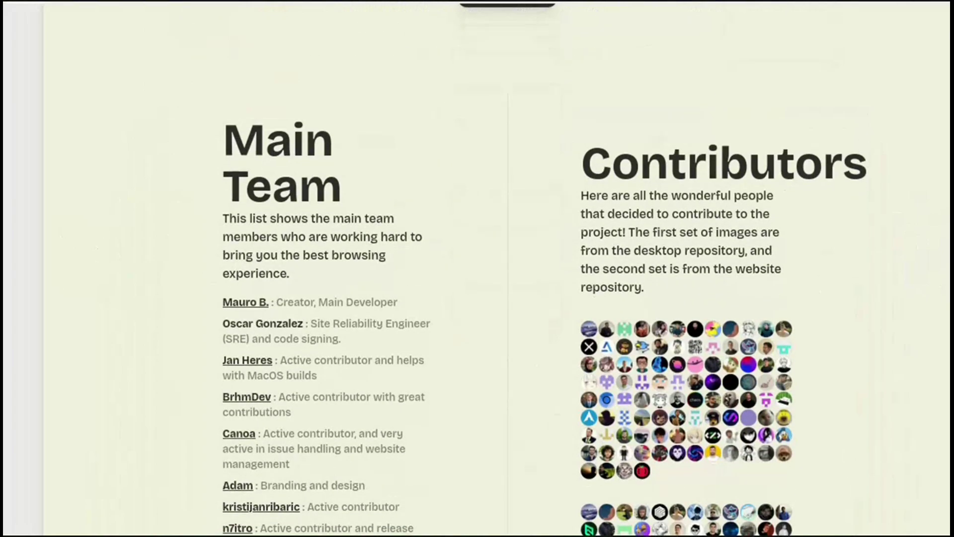
scroll(477, 298, down, 3)
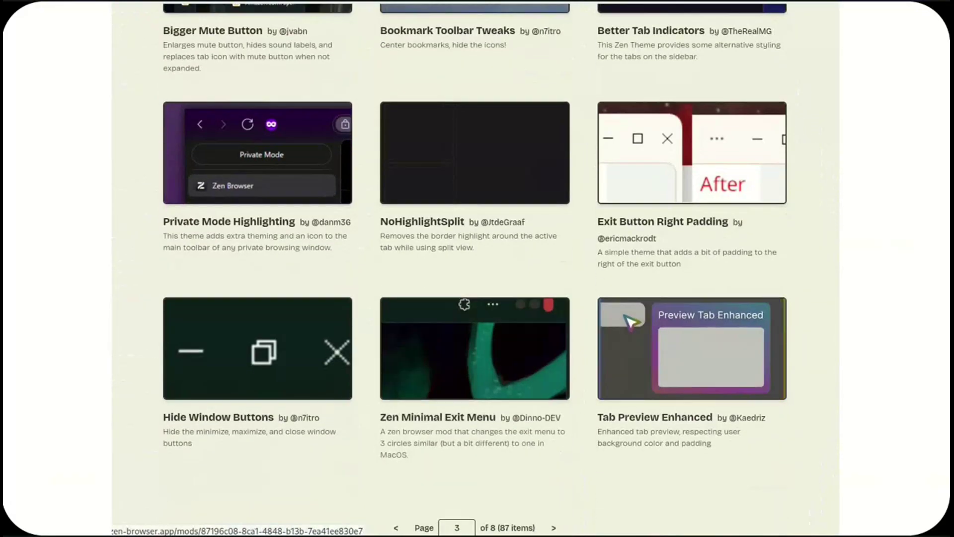
click(692, 348)
scroll(477, 298, down, 3)
scroll(478, 298, up, 2)
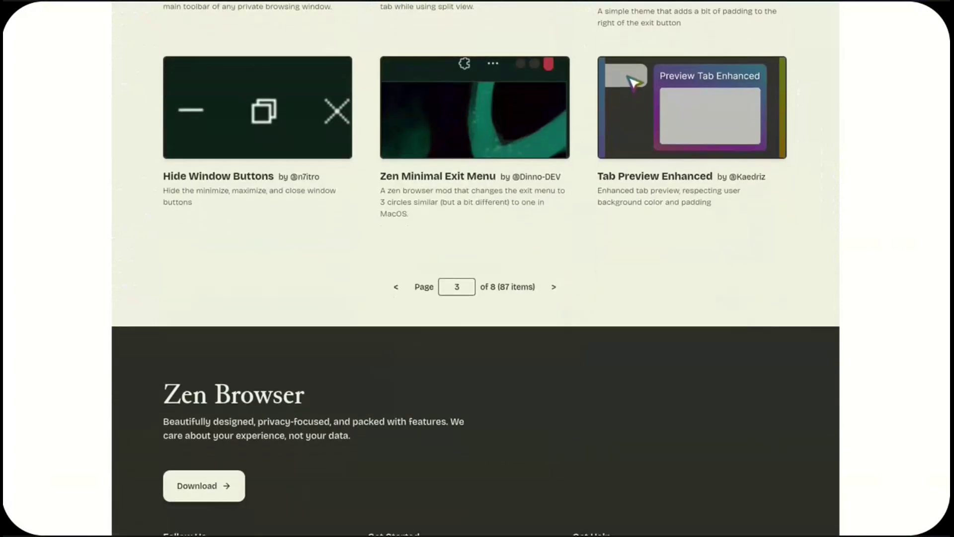
scroll(477, 299, down, 3)
scroll(478, 299, down, 2)
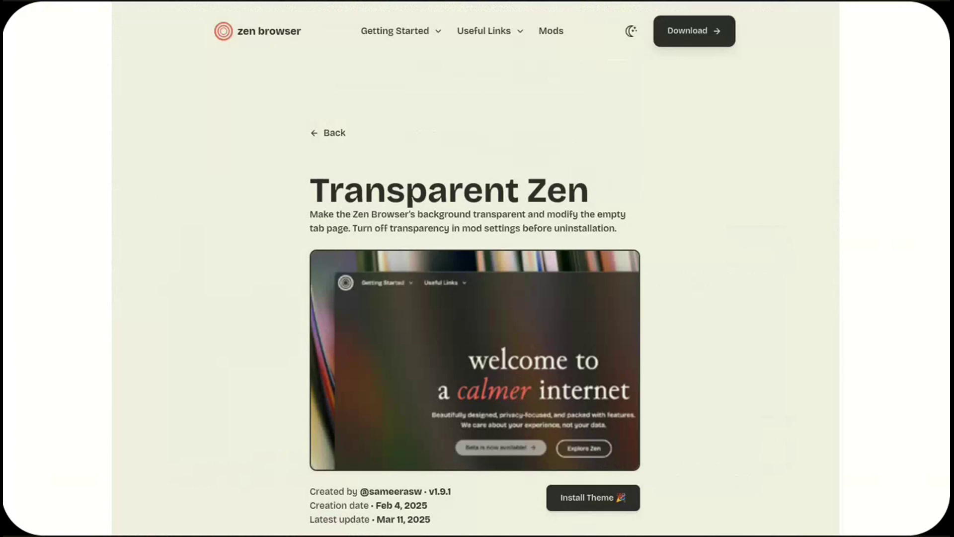
scroll(477, 298, down, 2)
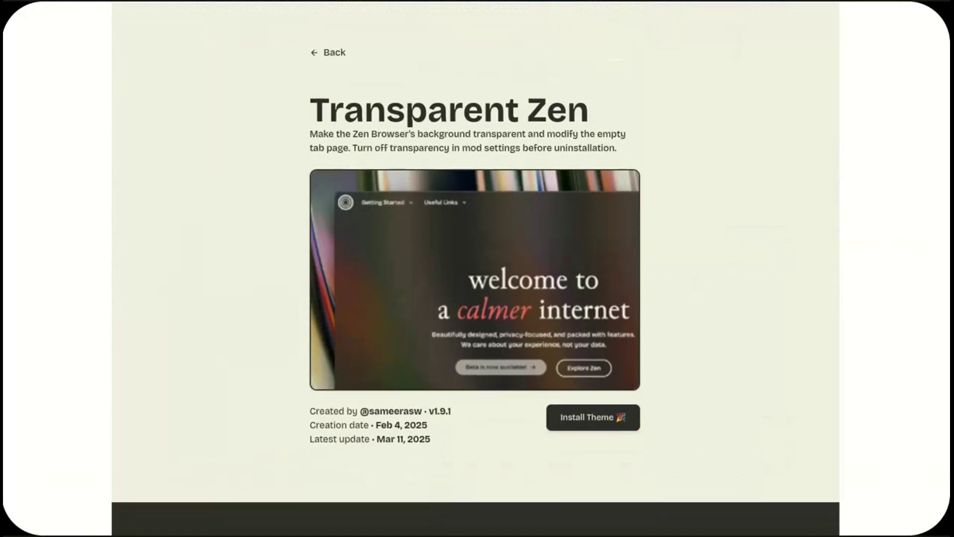
- Open the Zen Colored Picker mod page from the gallery, then return and open Sidebery's page
click(328, 52)
scroll(477, 298, down, 3)
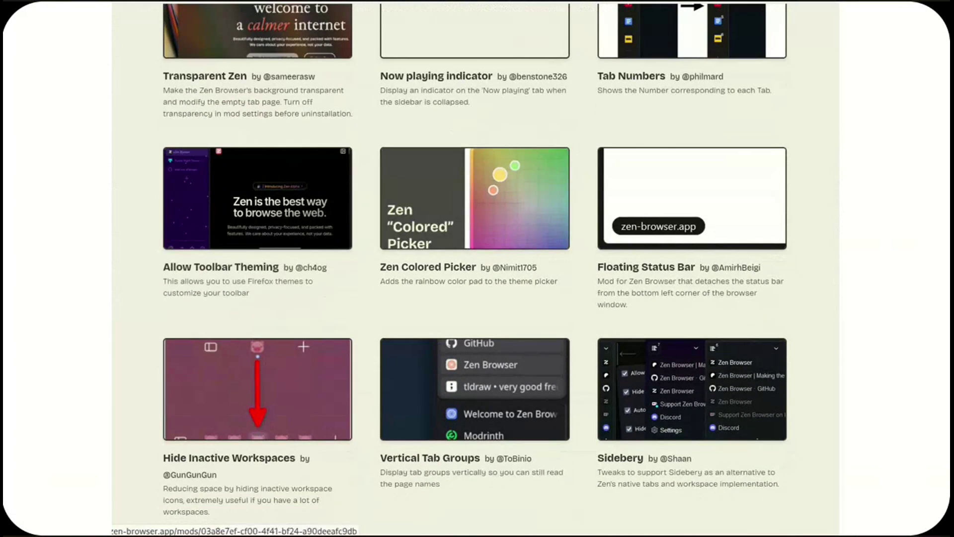
click(474, 199)
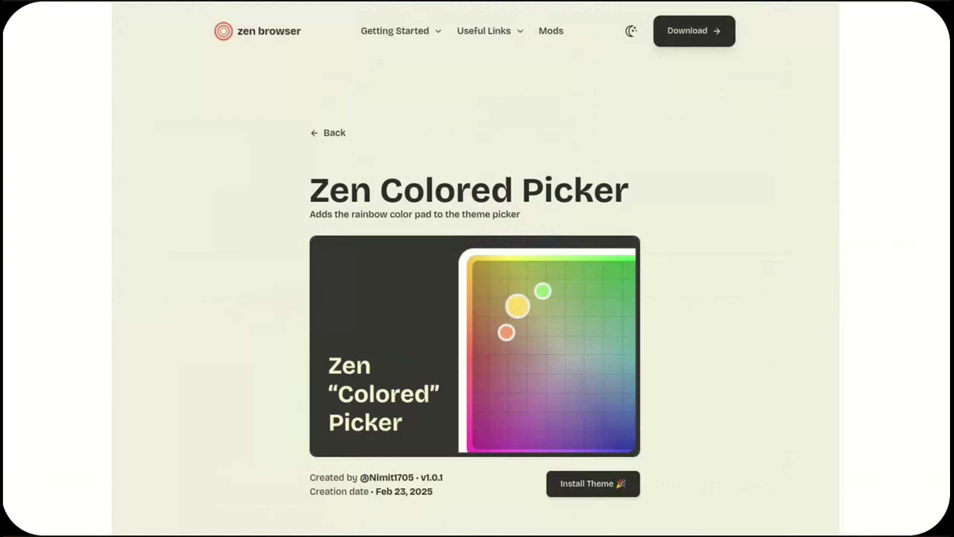
scroll(478, 299, down, 2)
scroll(477, 298, up, 1)
click(328, 52)
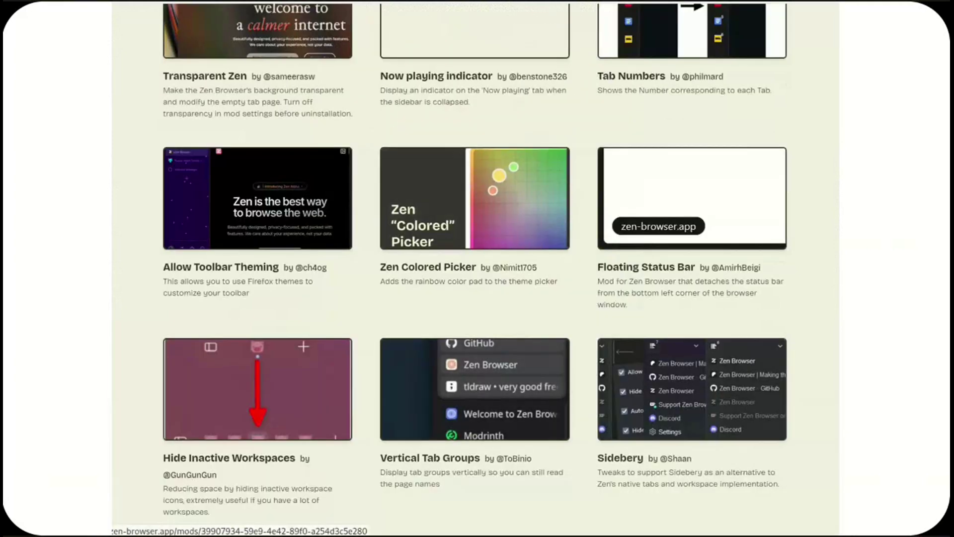
click(692, 388)
scroll(477, 298, down, 2)
scroll(477, 299, down, 1)
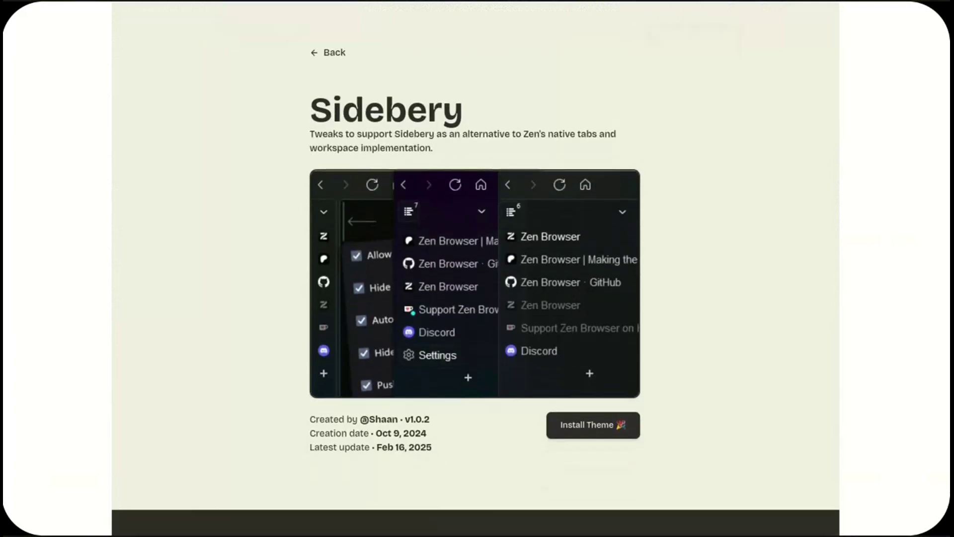
- Go to mods page 5, view Cleaner Extension Menu, then advance the gallery to page 6
click(328, 53)
scroll(478, 298, down, 3)
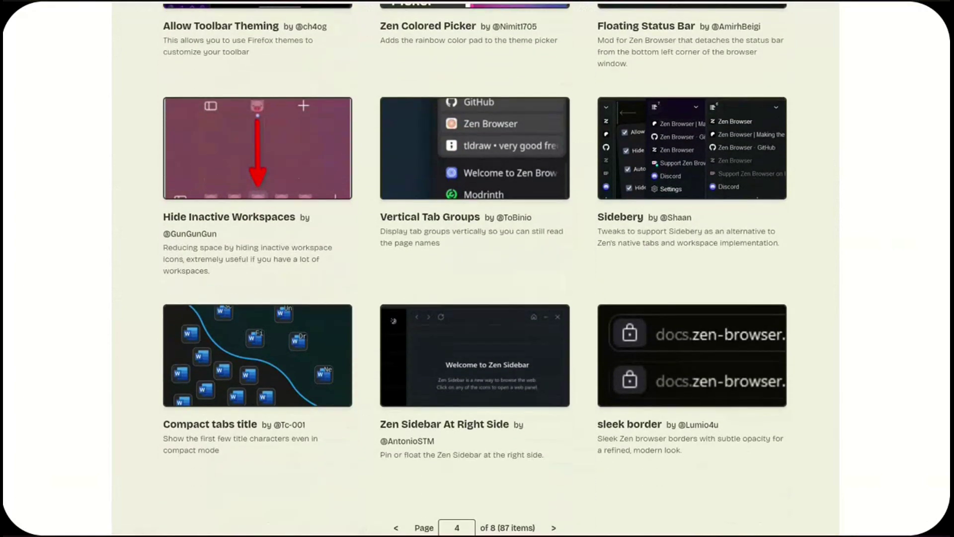
scroll(477, 299, down, 3)
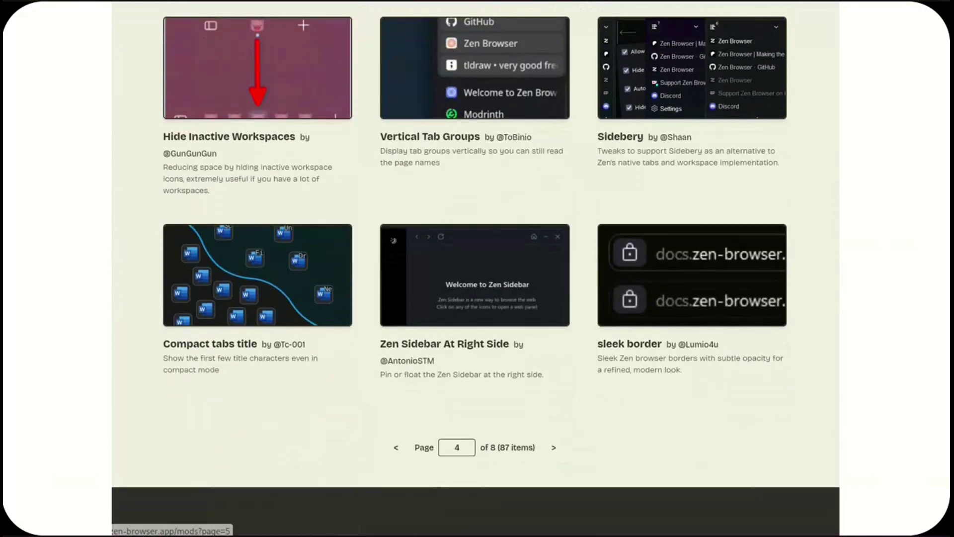
click(553, 448)
scroll(477, 298, down, 3)
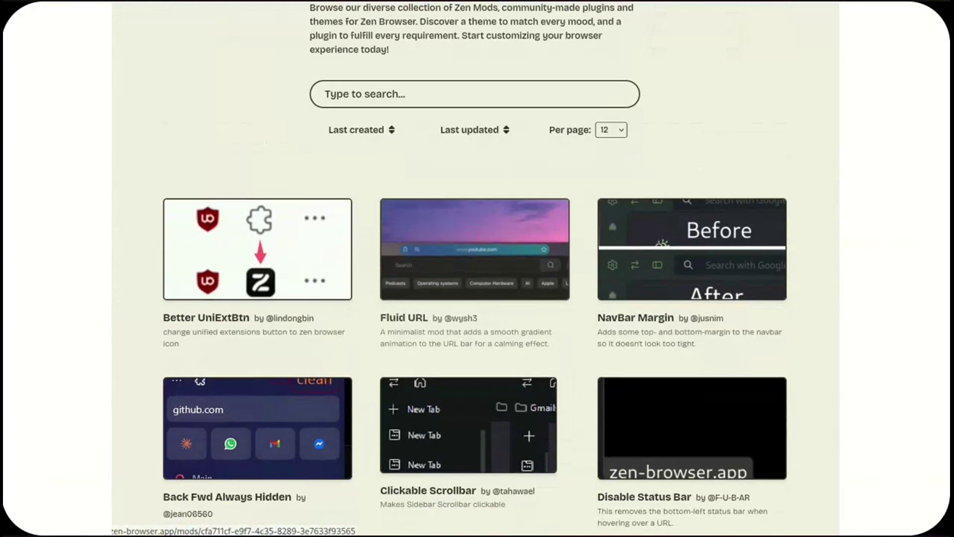
scroll(477, 298, down, 3)
scroll(477, 299, down, 3)
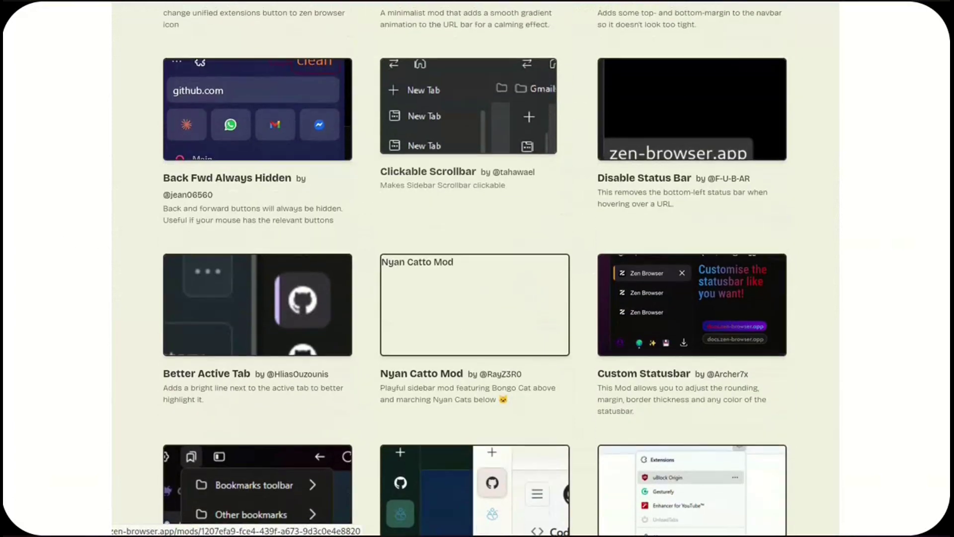
scroll(477, 298, down, 3)
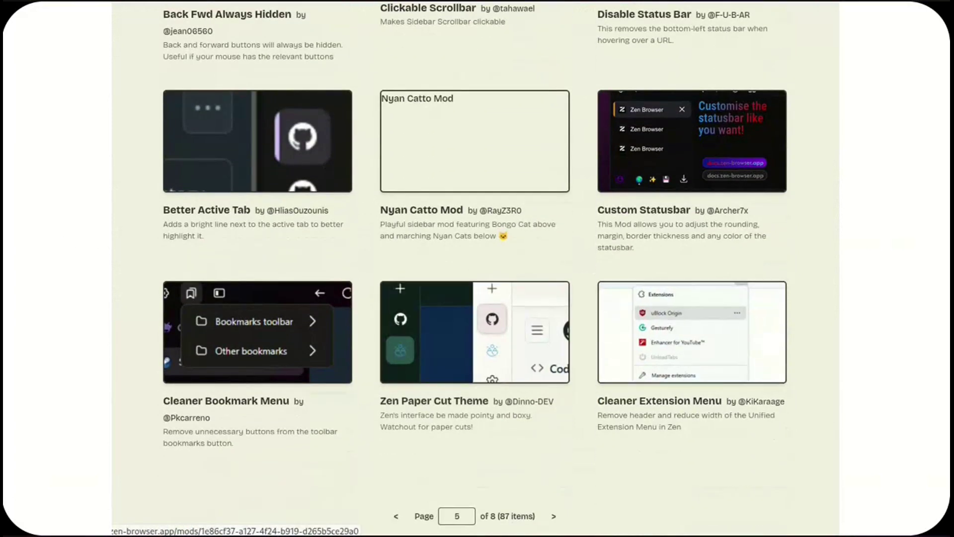
click(692, 332)
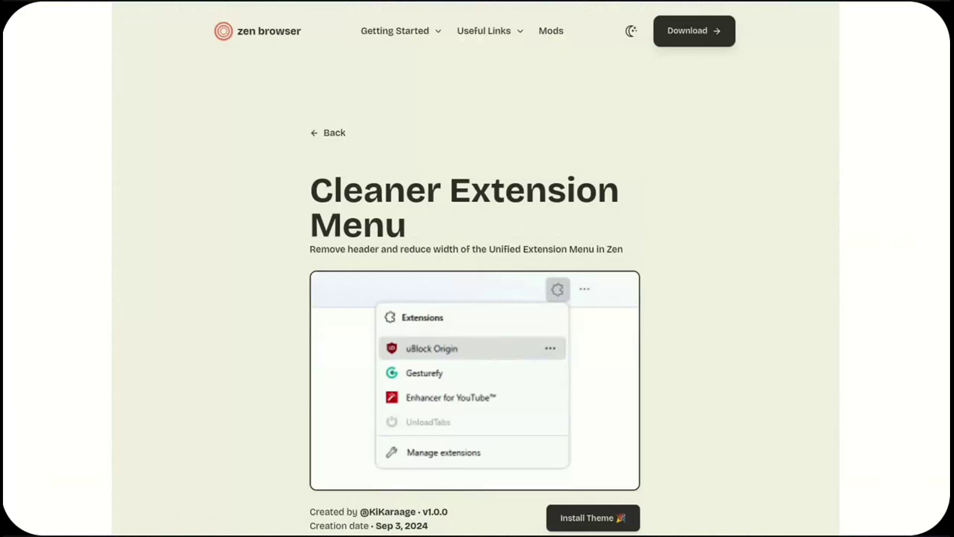
key(alt+Left)
scroll(477, 298, down, 3)
scroll(477, 298, down, 3)
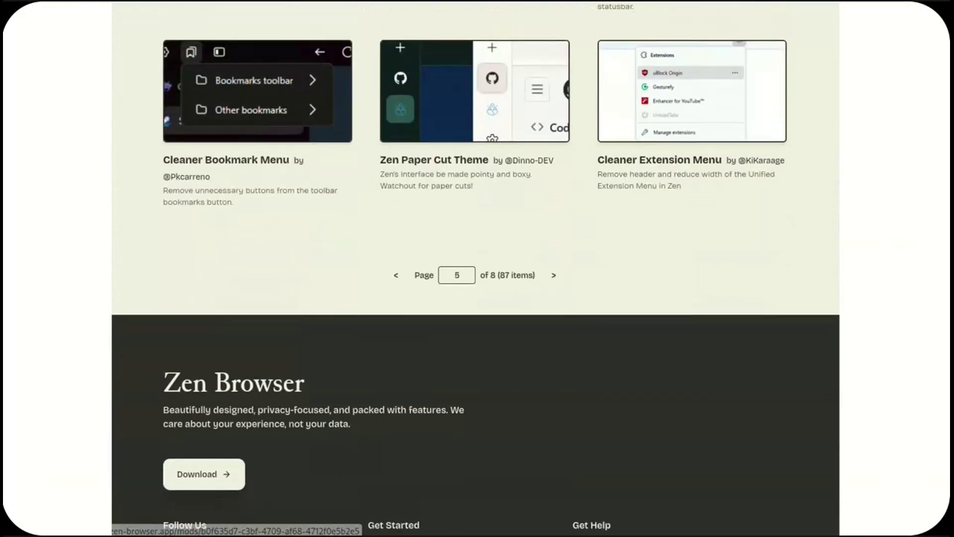
click(553, 275)
scroll(477, 298, down, 1)
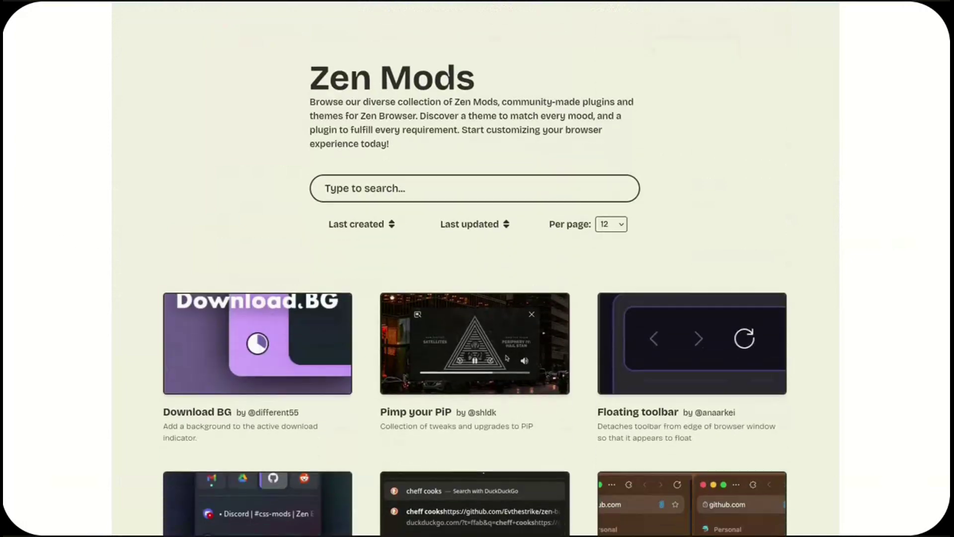
- Glance at the Download BG mod page, then open No Sidebar Scrollbar's page from the gallery
click(257, 328)
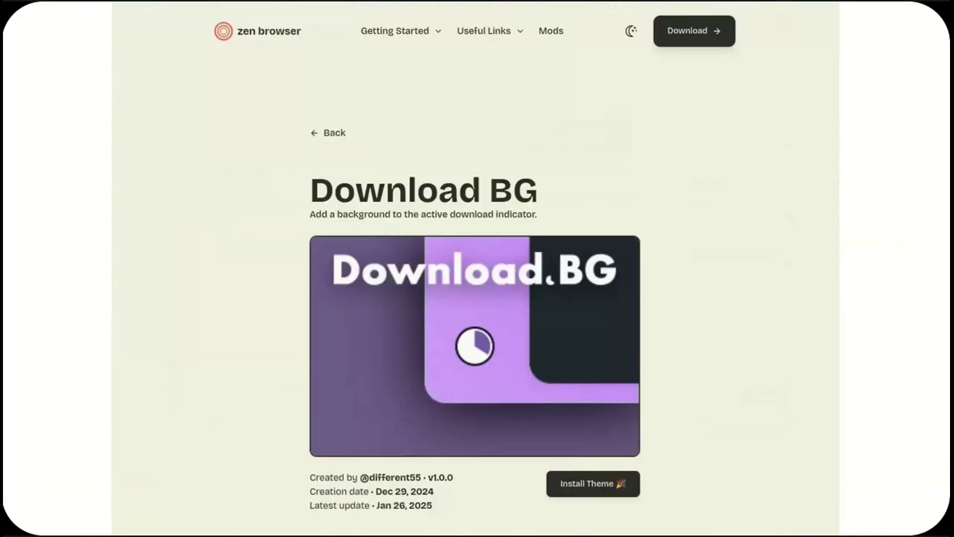
key(alt+Left)
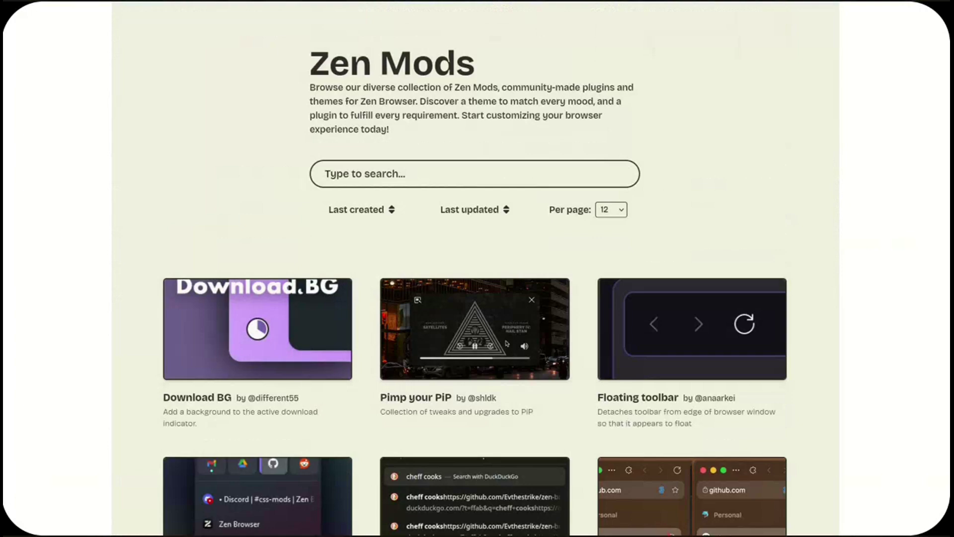
scroll(477, 298, down, 3)
scroll(477, 298, down, 1)
scroll(477, 299, down, 1)
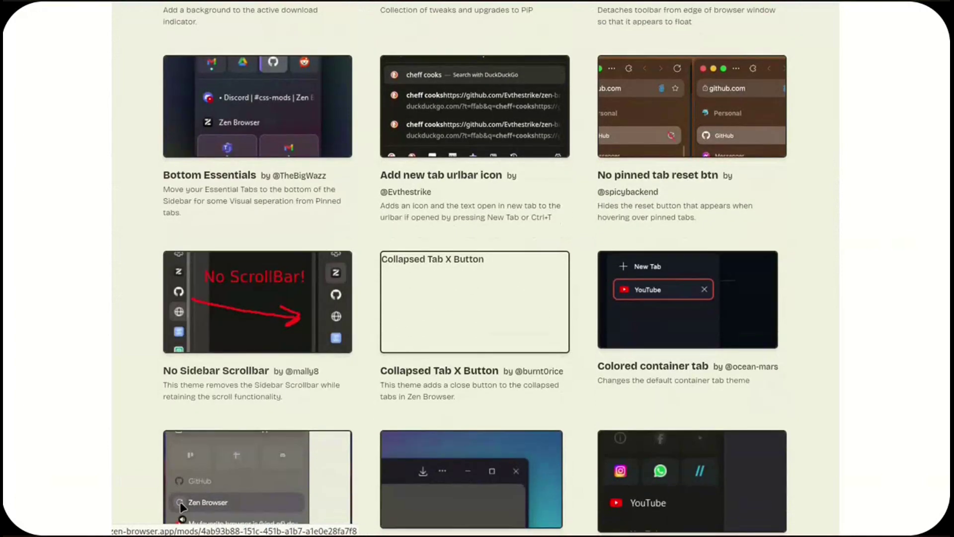
click(257, 302)
scroll(478, 298, down, 2)
scroll(478, 299, down, 1)
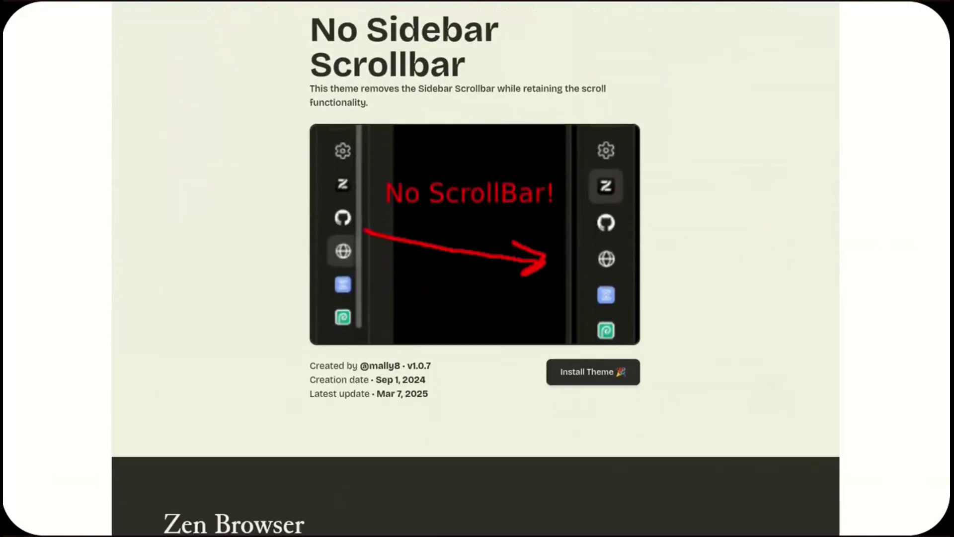
scroll(477, 299, up, 3)
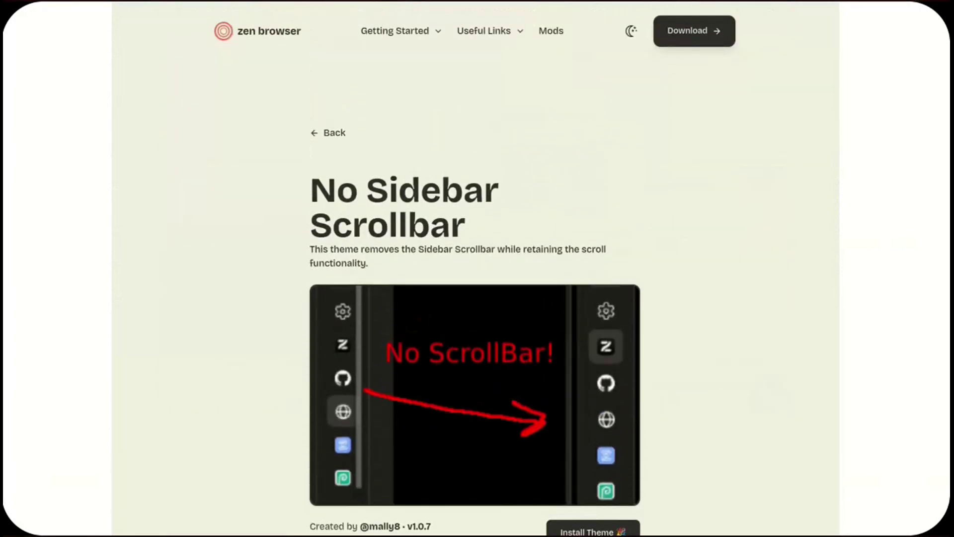